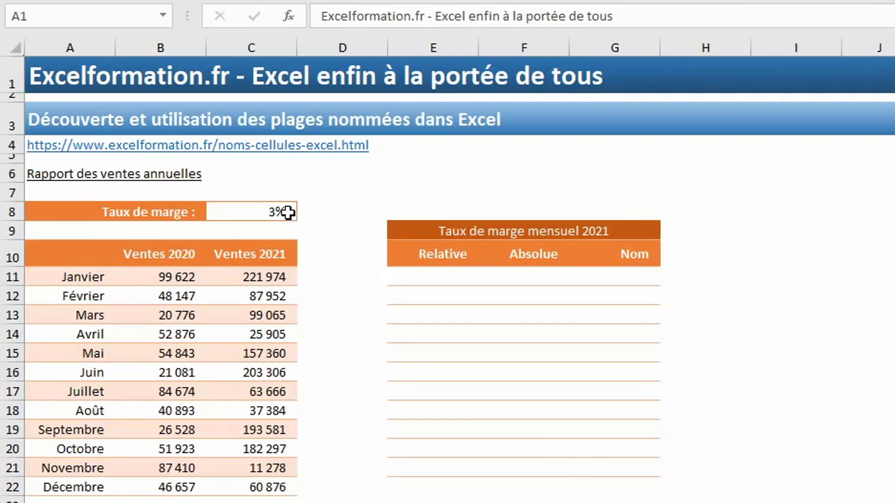
# Step: Enter =C11*C8 in E11 as January's relative margin formula
pyautogui.click(412, 281)
pyautogui.write('=')
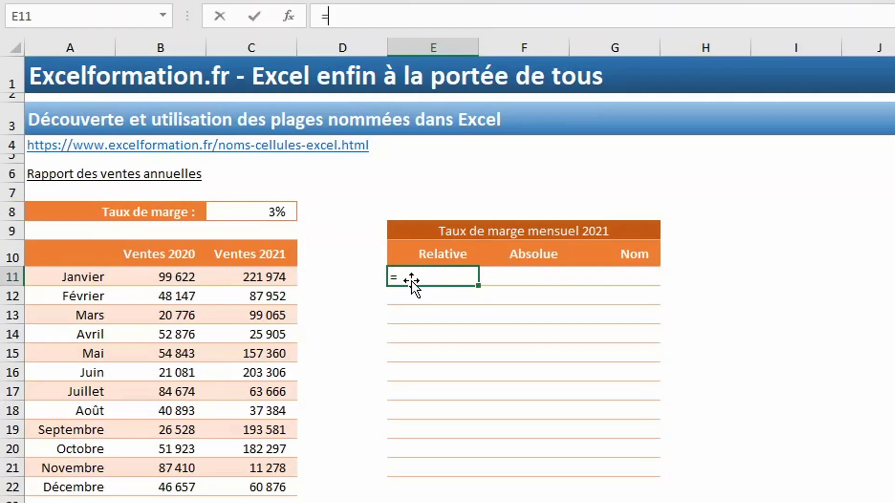
pyautogui.click(272, 275)
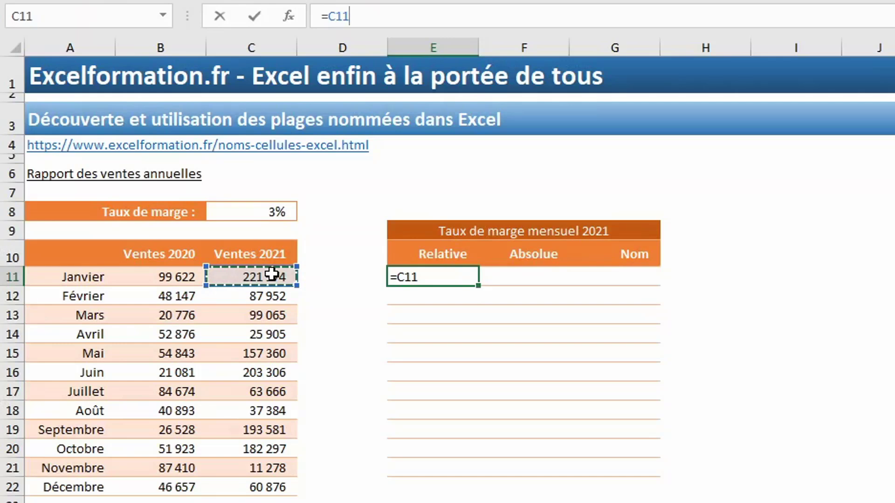
pyautogui.write('*')
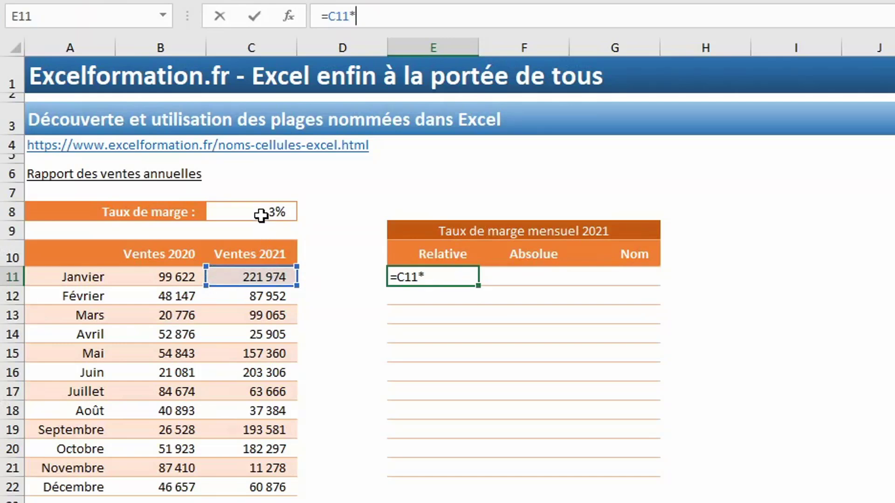
pyautogui.click(261, 213)
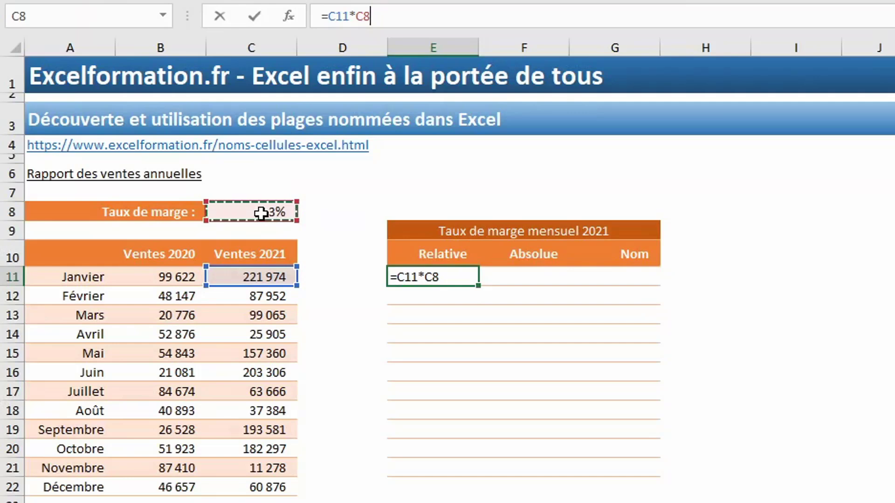
pyautogui.press('Return')
# Step: Enter =C11*$C$8 in F11, locking the margin rate reference with F4
pyautogui.click(540, 278)
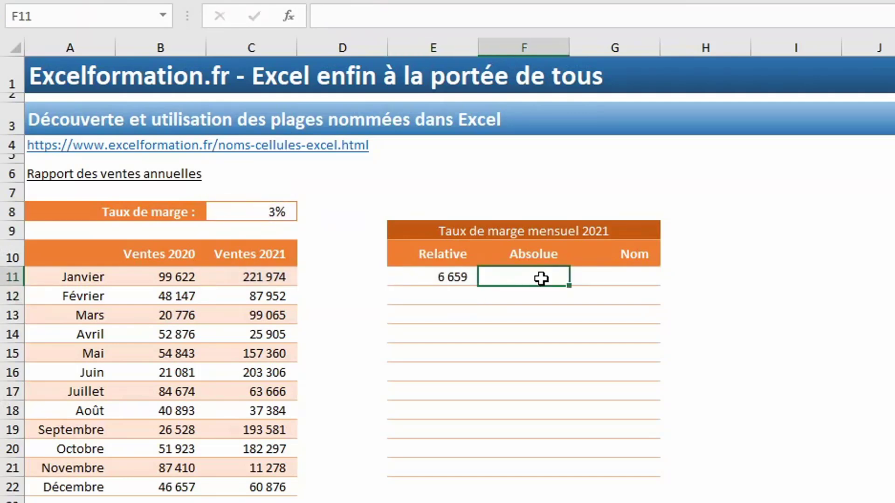
pyautogui.write('=')
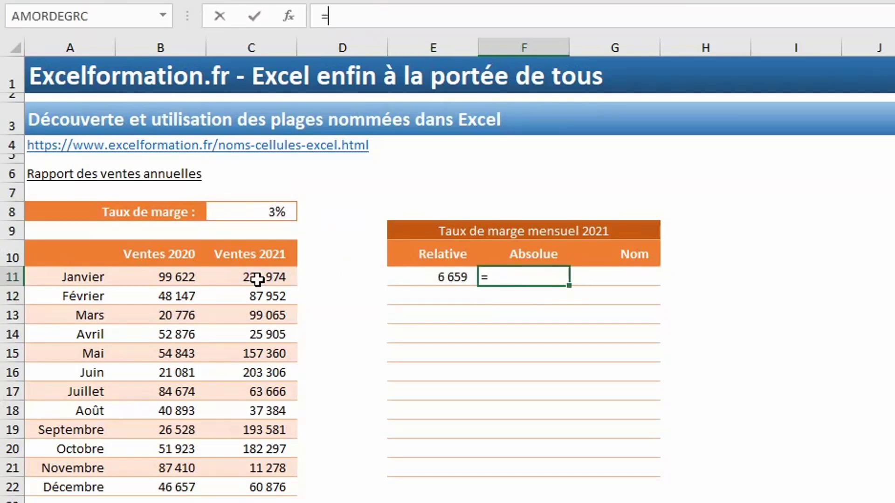
pyautogui.click(258, 280)
pyautogui.write('*')
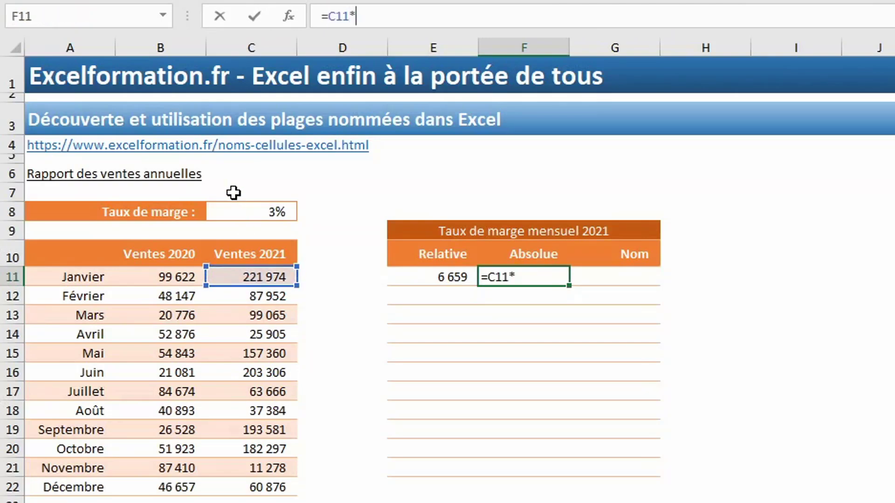
pyautogui.click(243, 214)
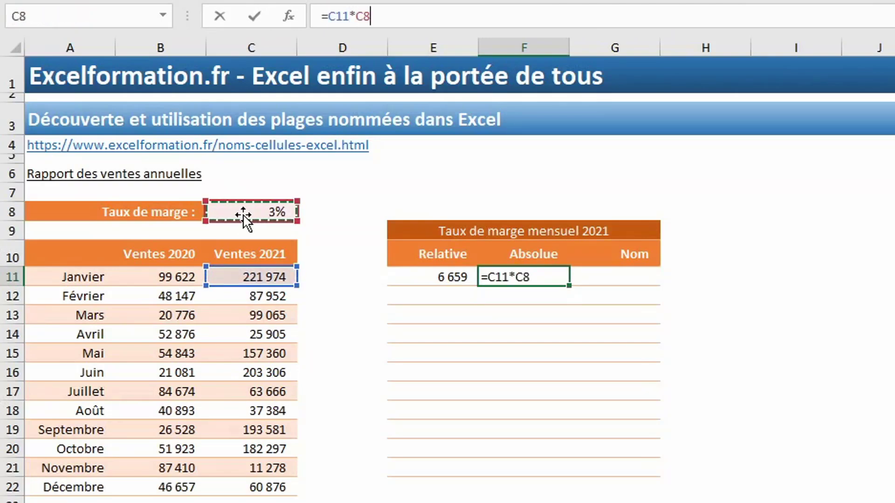
pyautogui.press('F4')
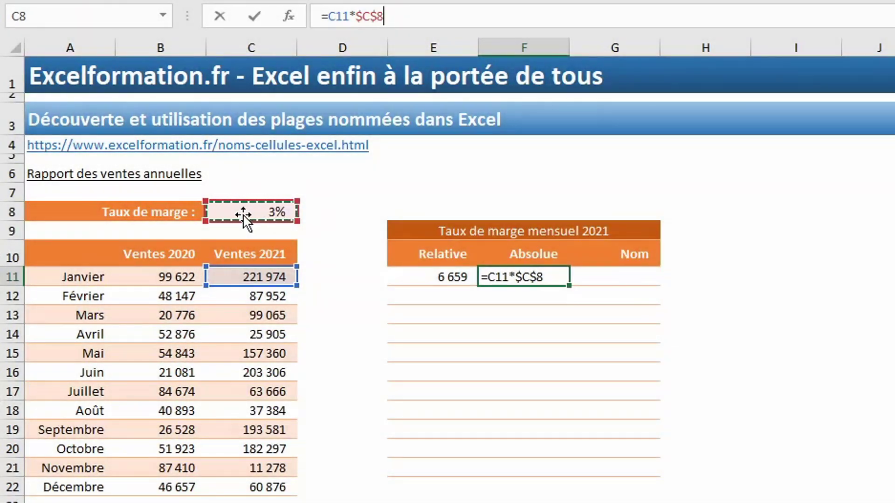
pyautogui.press('Return')
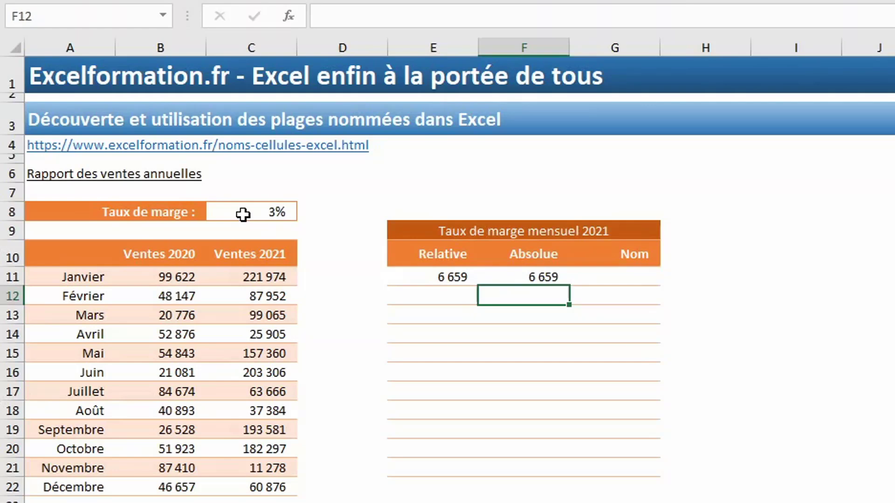
# Step: Give the 3% margin rate cell C8 the name _tauxMarge through the Name Box
pyautogui.click(243, 214)
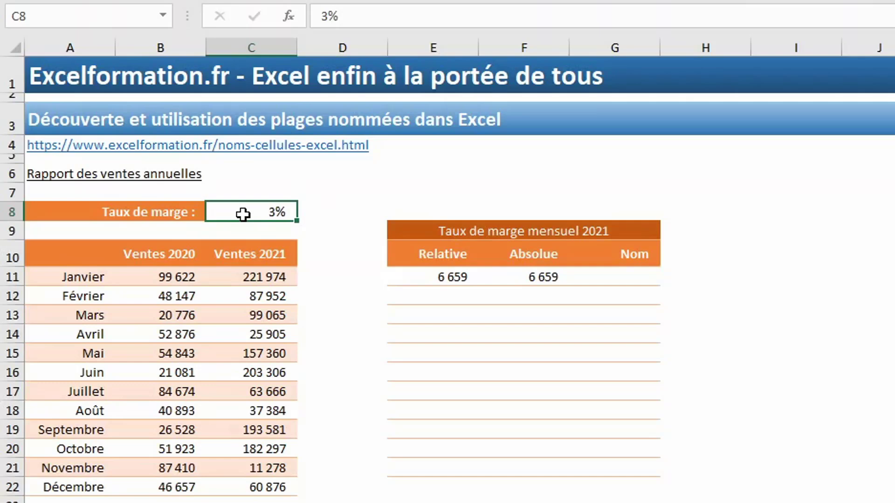
pyautogui.click(62, 14)
pyautogui.write('_')
pyautogui.write('taux')
pyautogui.write('Marge')
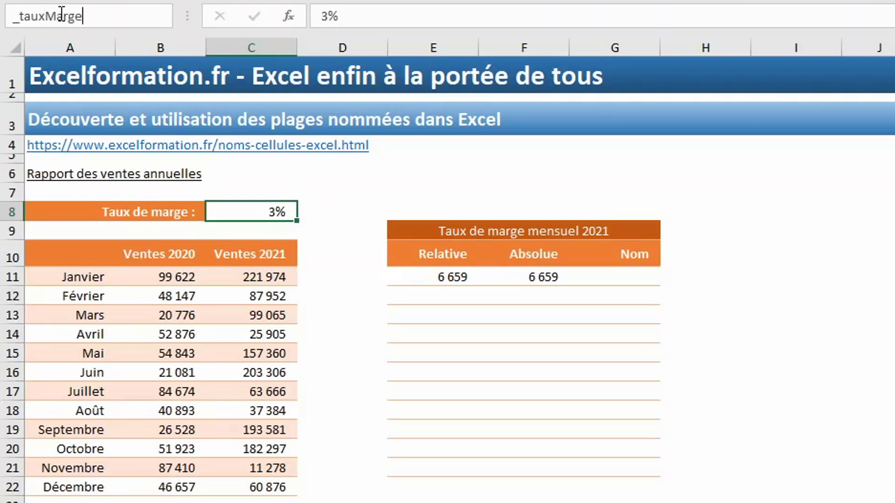
pyautogui.press('Return')
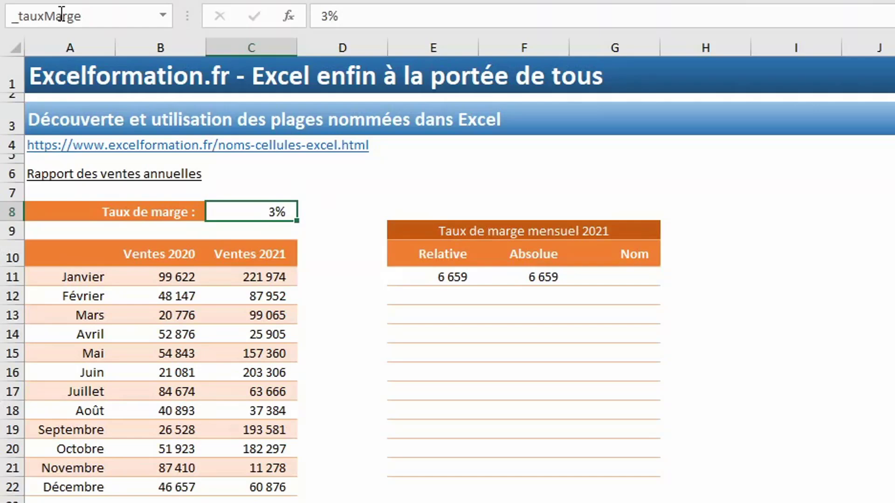
# Step: Enter =C11*_tauxMarge in G11, picking _tauxMarge from the autocomplete list
pyautogui.click(631, 281)
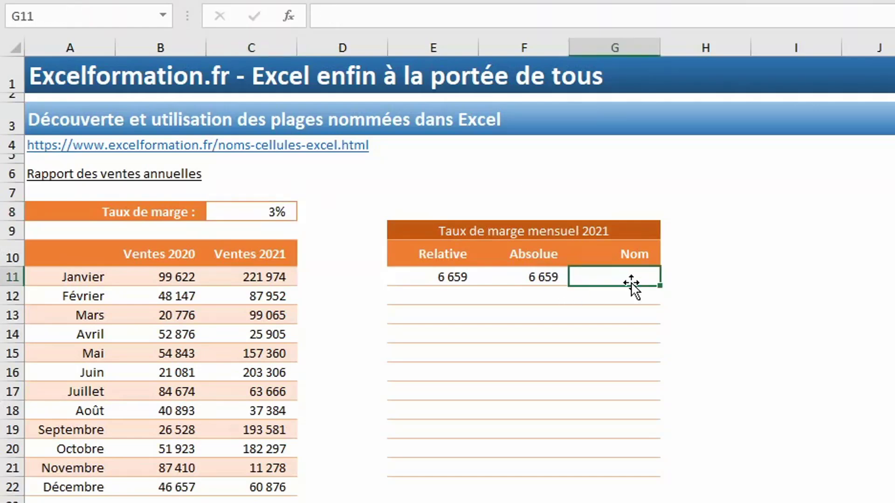
pyautogui.write('=')
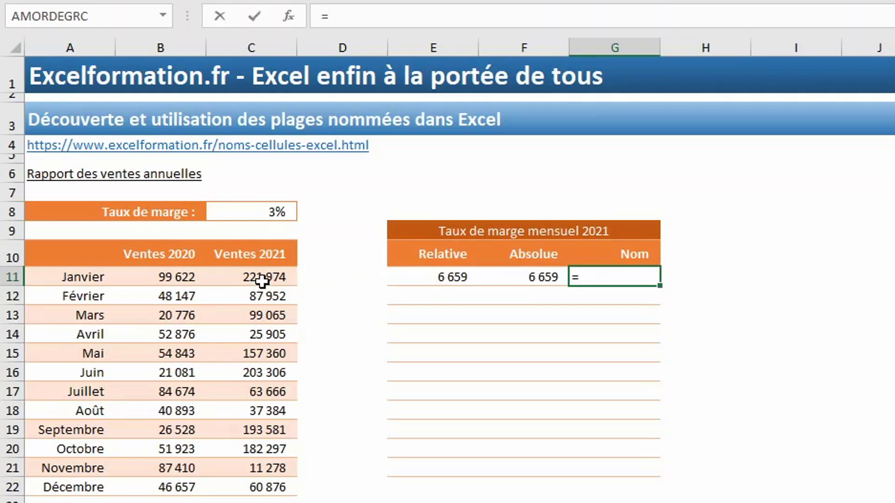
pyautogui.click(262, 280)
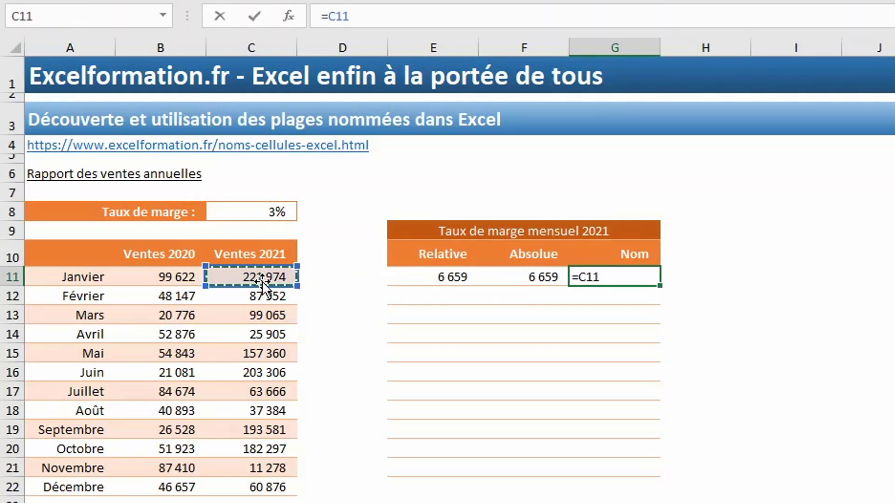
pyautogui.write('*_')
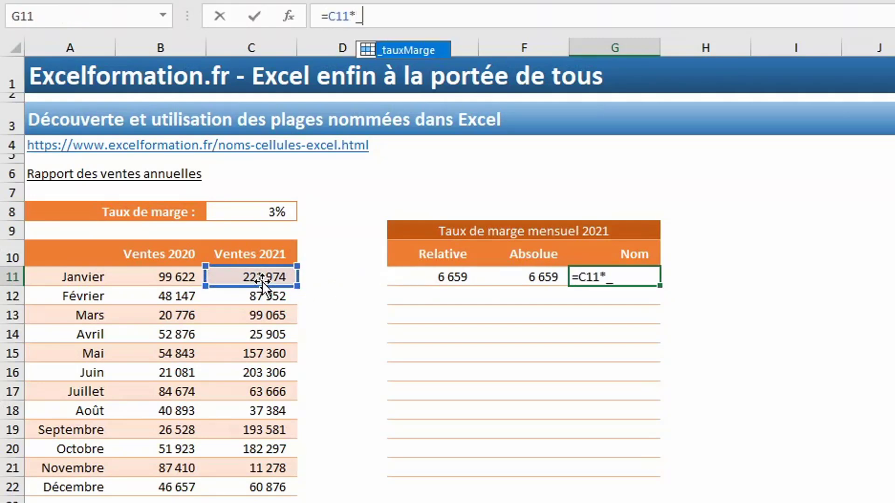
pyautogui.press('Tab')
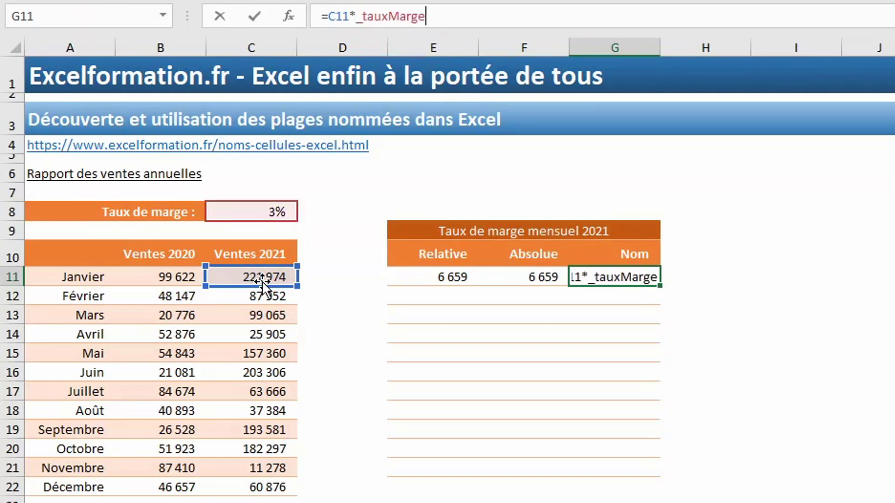
pyautogui.press('Return')
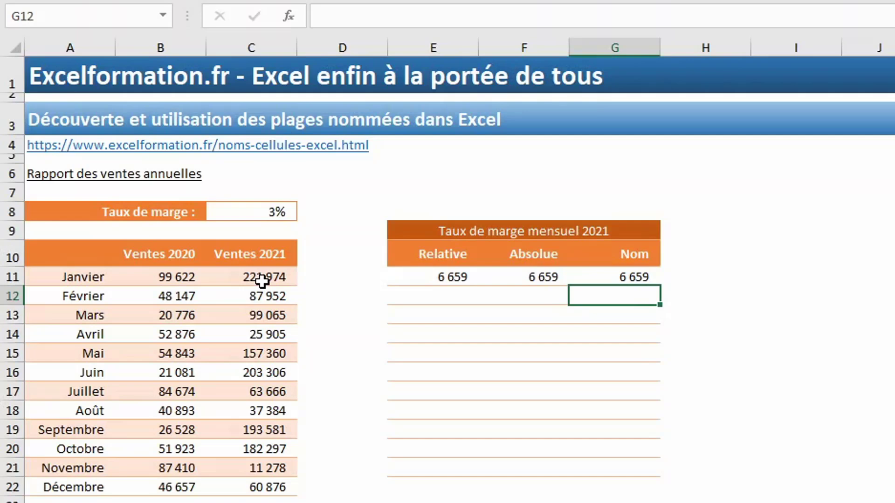
# Step: Fill E11:G11 down to row 21 and inspect E16's shifted formula =C16*C13
pyautogui.moveTo(447, 279)
pyautogui.mouseDown()
pyautogui.moveTo(611, 277)
pyautogui.moveTo(657, 476)
pyautogui.mouseUp()
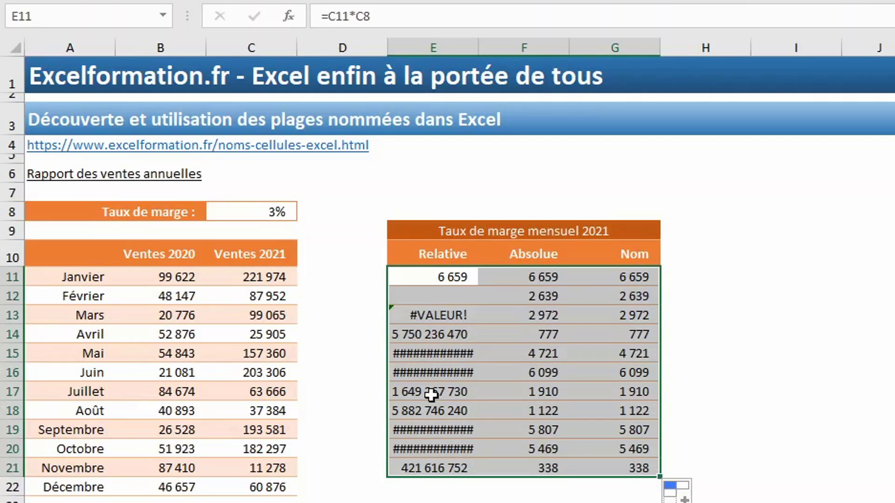
pyautogui.click(420, 376)
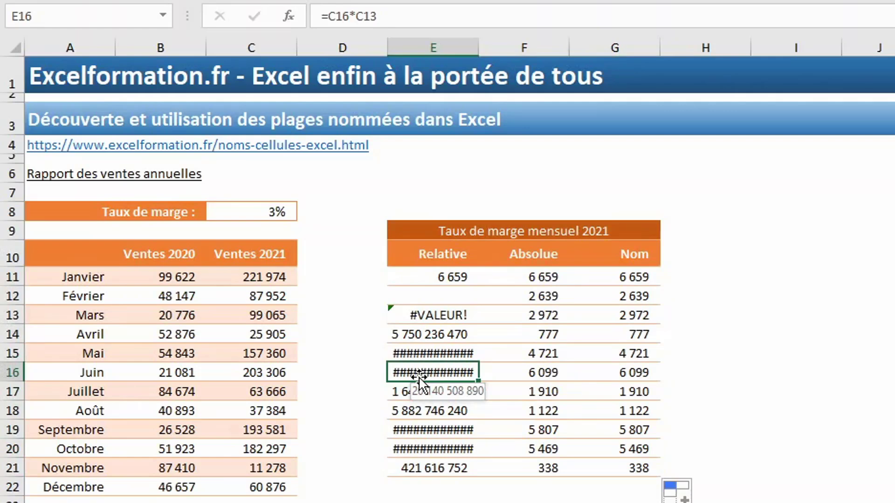
pyautogui.doubleClick(419, 376)
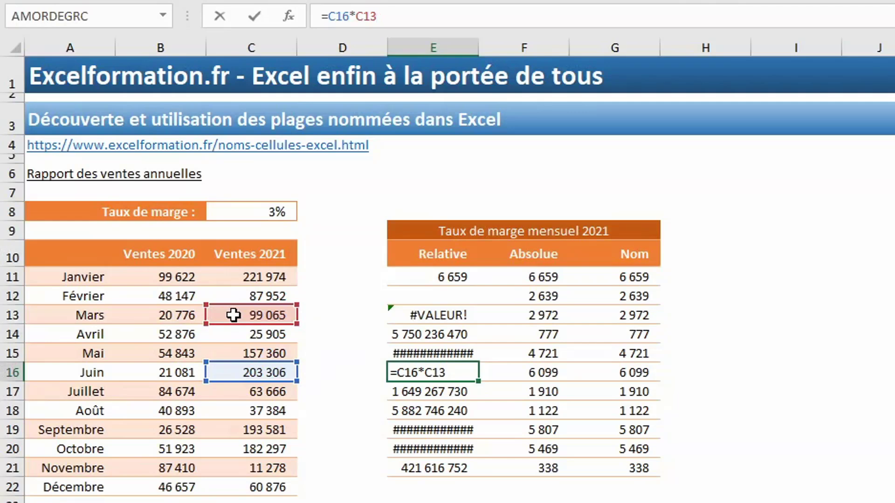
pyautogui.hotkey('ctrl', 'Return')
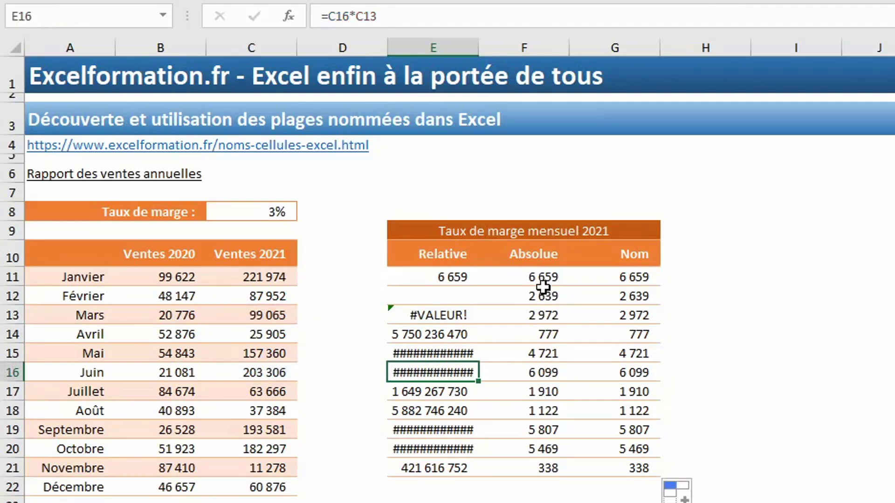
pyautogui.click(544, 280)
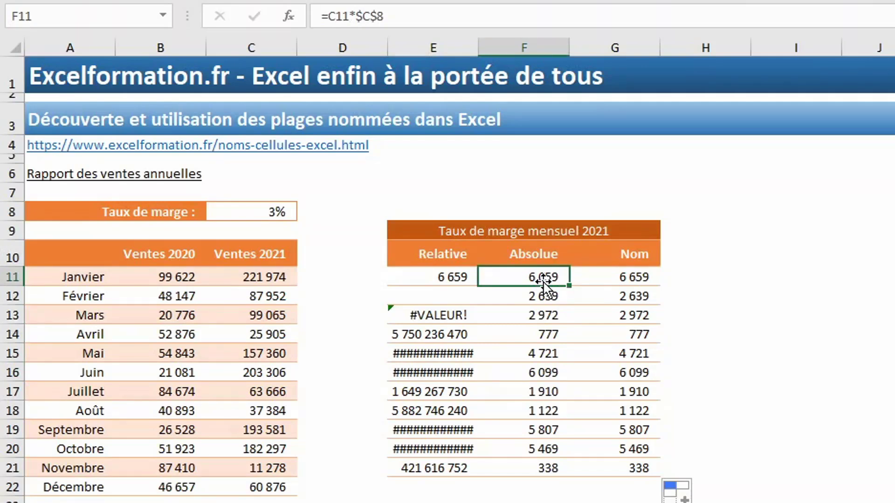
pyautogui.click(544, 373)
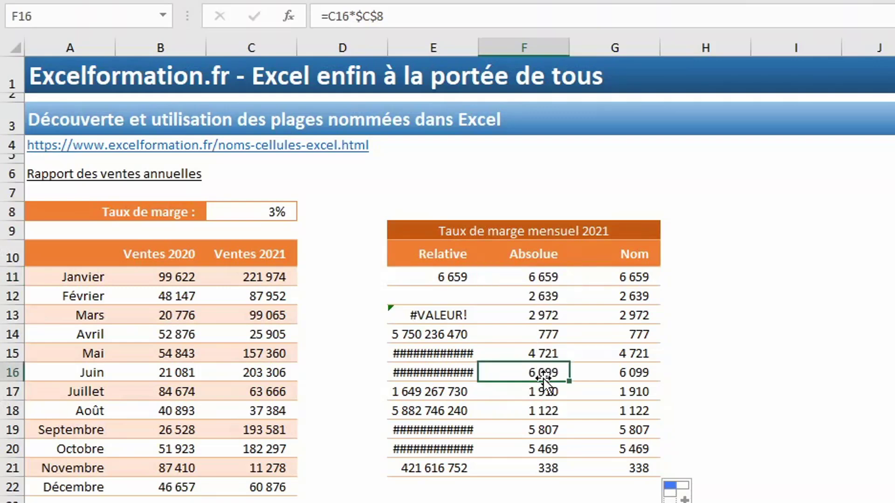
pyautogui.doubleClick(544, 373)
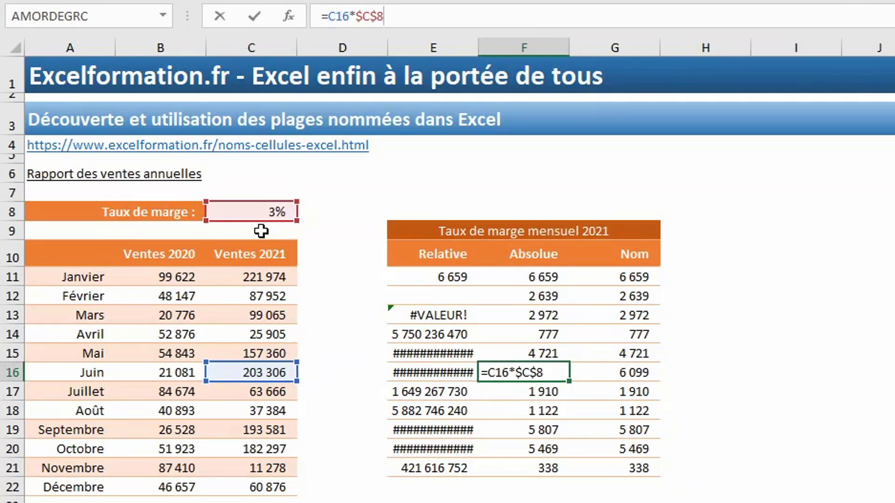
pyautogui.press('Escape')
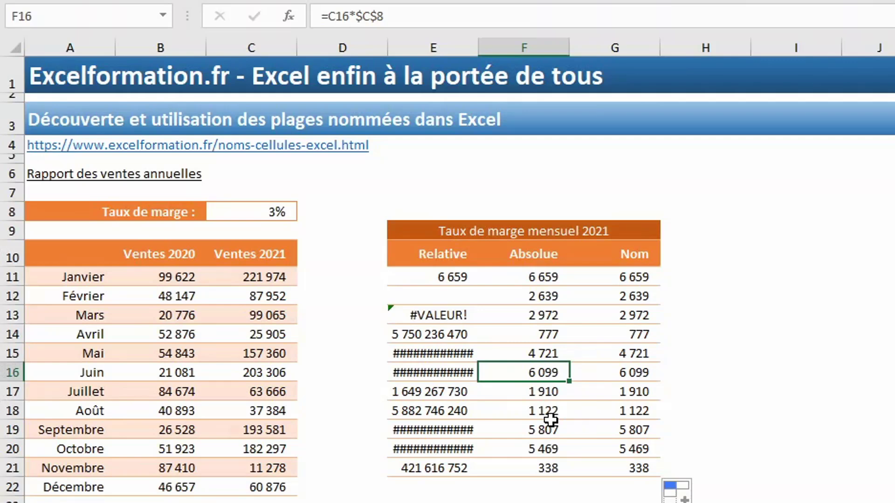
pyautogui.click(628, 371)
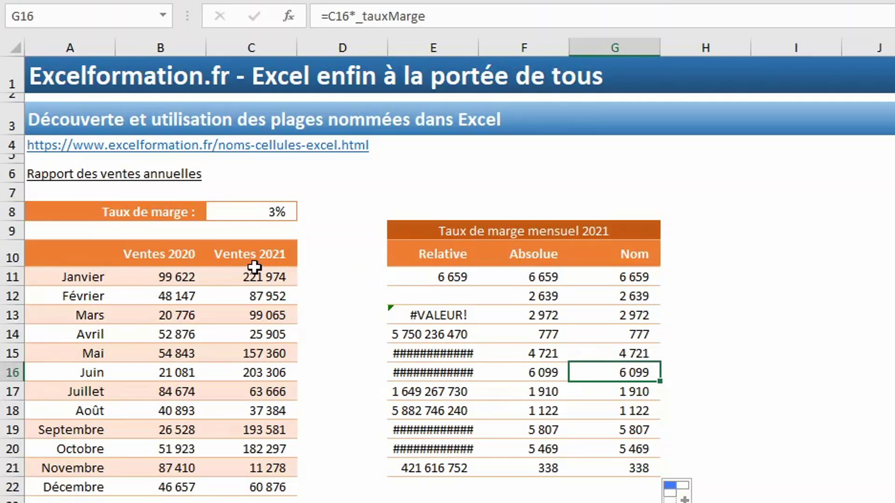
# Step: Select C11:C13 and name the range Trimestre1_2021 in the Name Box
pyautogui.moveTo(254, 275); pyautogui.dragTo(249, 315)
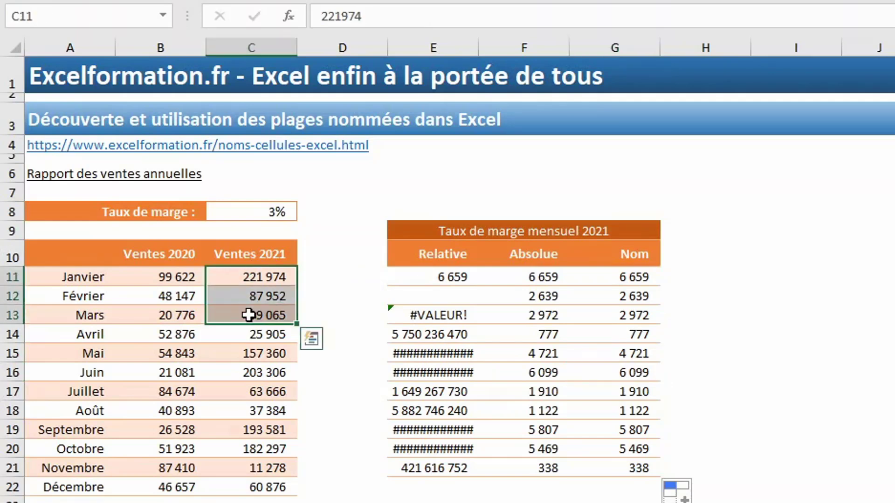
pyautogui.click(64, 16)
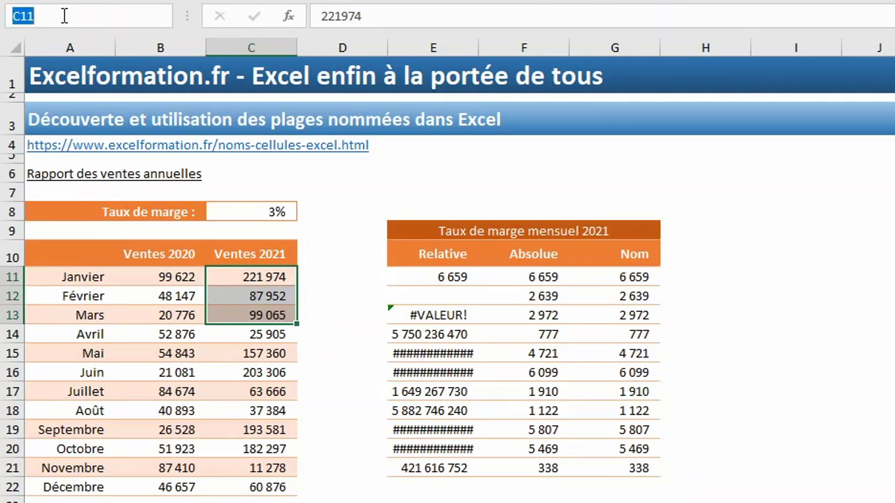
pyautogui.write('Trimestre1')
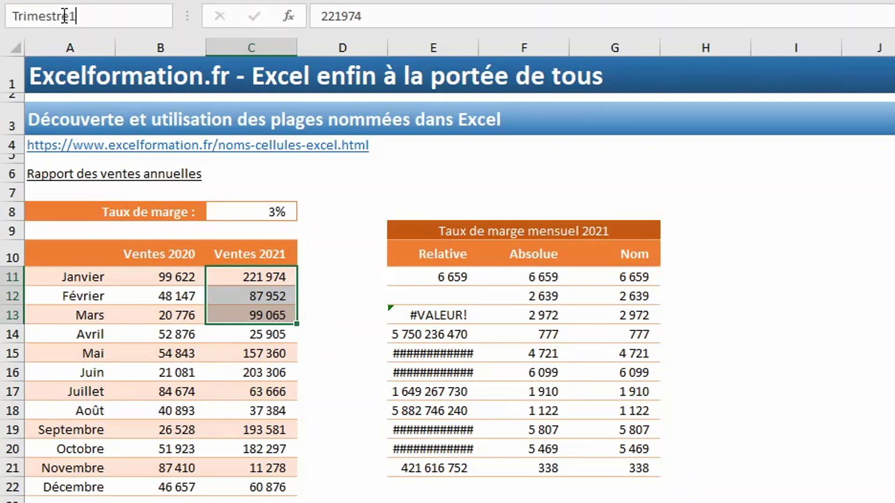
pyautogui.write('_2011')
pyautogui.press('Return')
# Step: Multi-select C11, C13, C15, C17, C19 and C21, then begin naming them MoisImpaires202
pyautogui.click(265, 273)
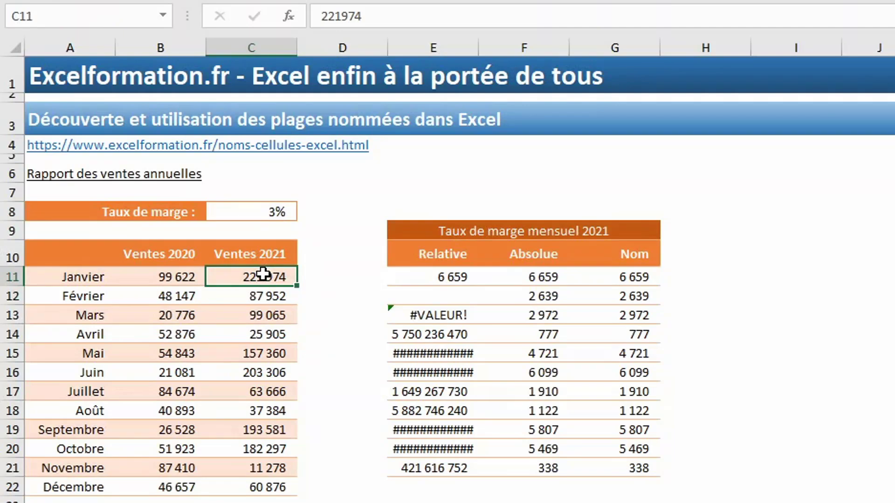
pyautogui.keyDown('ctrl'); pyautogui.click(260, 318); pyautogui.keyUp('ctrl')
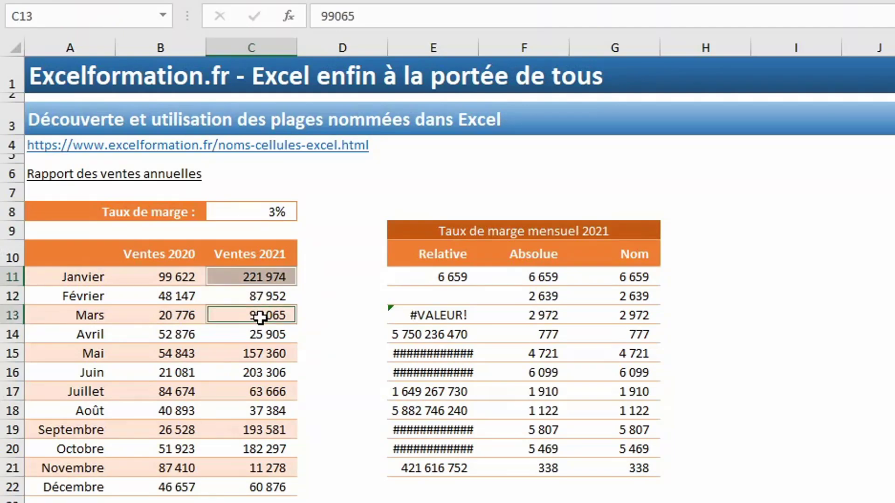
pyautogui.keyDown('ctrl'); pyautogui.click(256, 353); pyautogui.keyUp('ctrl')
pyautogui.keyDown('ctrl'); pyautogui.click(250, 392); pyautogui.keyUp('ctrl')
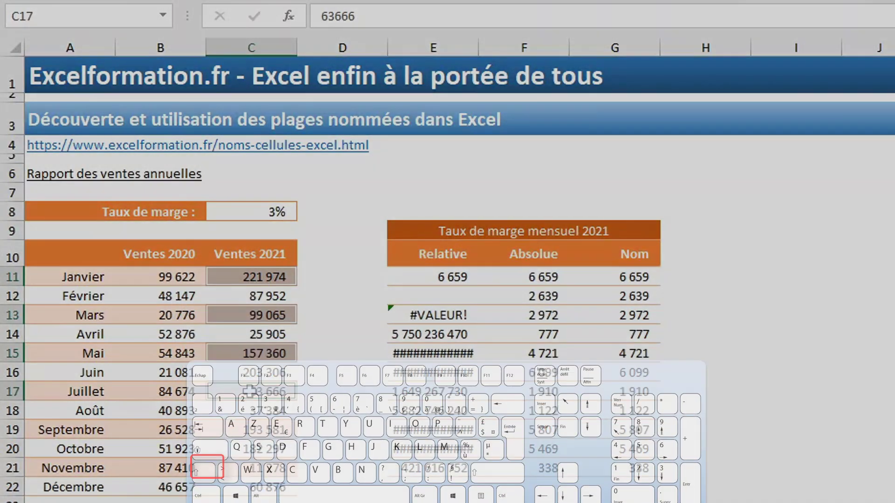
pyautogui.keyDown('ctrl'); pyautogui.click(254, 430); pyautogui.keyUp('ctrl')
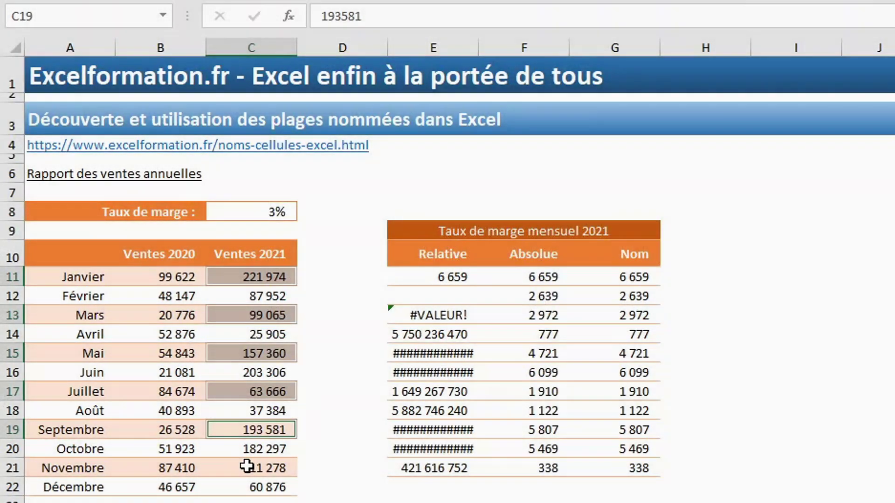
pyautogui.keyDown('ctrl'); pyautogui.click(248, 467); pyautogui.keyUp('ctrl')
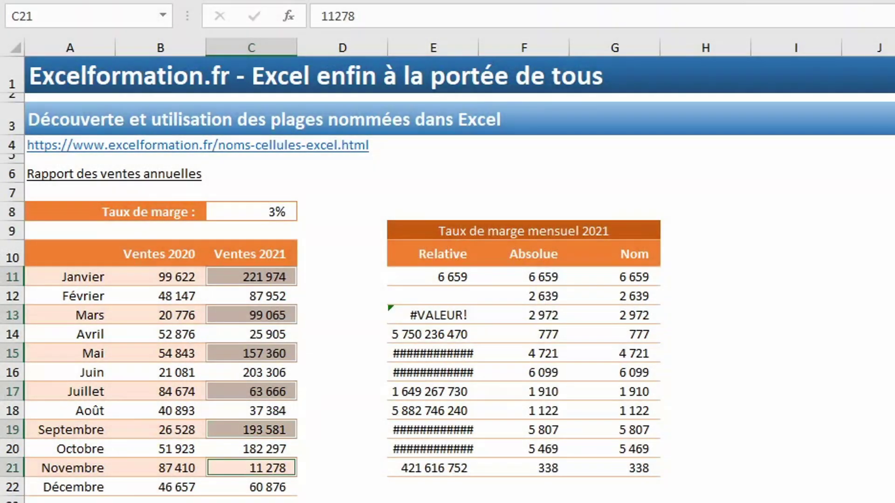
pyautogui.click(34, 19)
pyautogui.write('MoisImpaires202')
# Step: Retype G11's margin name as TAUXMARGE; Excel keeps the formula =C11*_tauxMarge
pyautogui.click(617, 278)
pyautogui.click(442, 26)
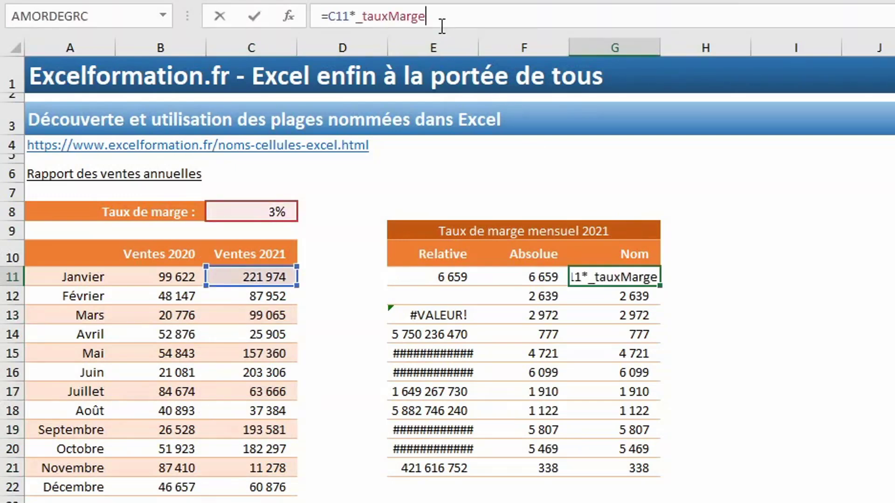
pyautogui.press('BackSpace')
pyautogui.press('BackSpace')
pyautogui.press('BackSpace')
pyautogui.press('BackSpace')
pyautogui.press('BackSpace')
pyautogui.press('BackSpace')
pyautogui.press('BackSpace')
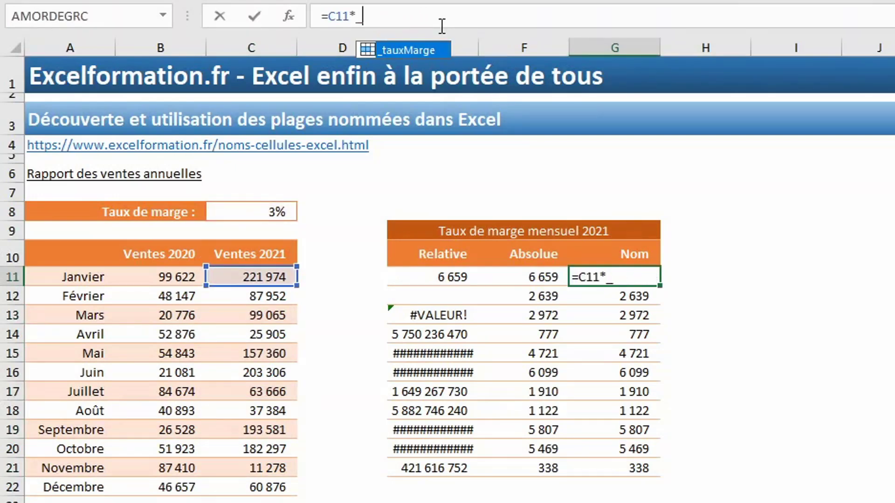
pyautogui.write('TAUXMARGE')
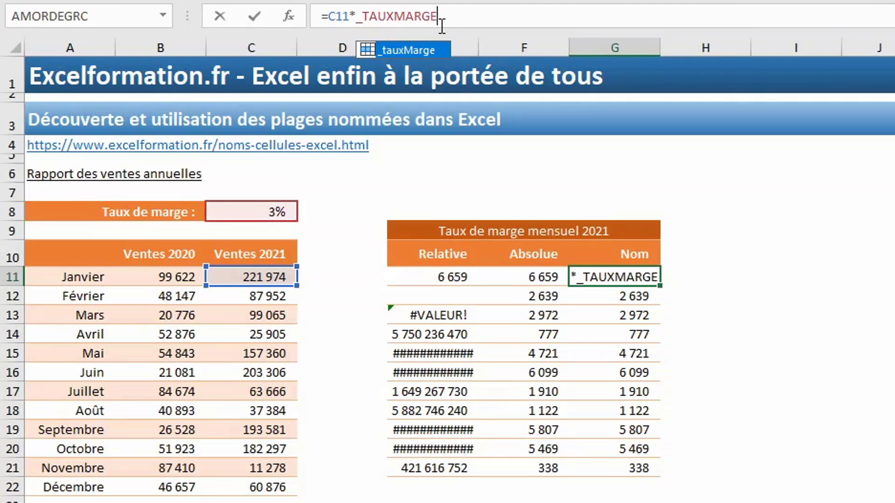
pyautogui.press('Return')
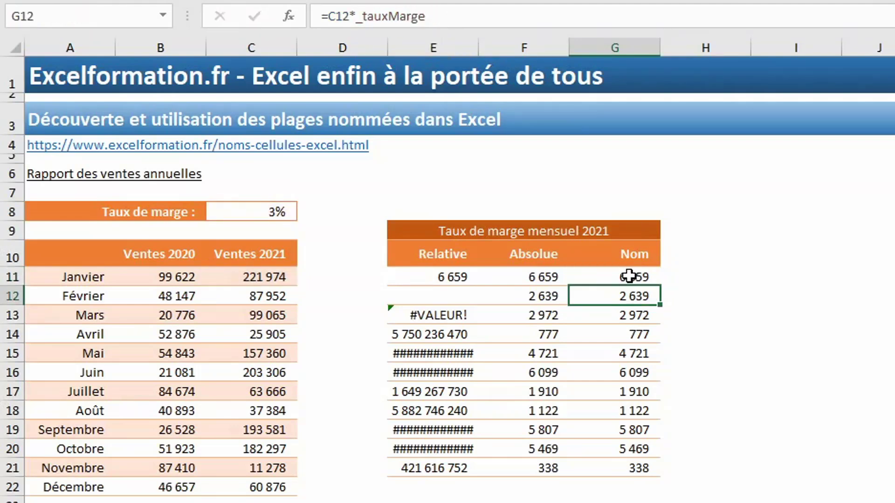
pyautogui.click(630, 277)
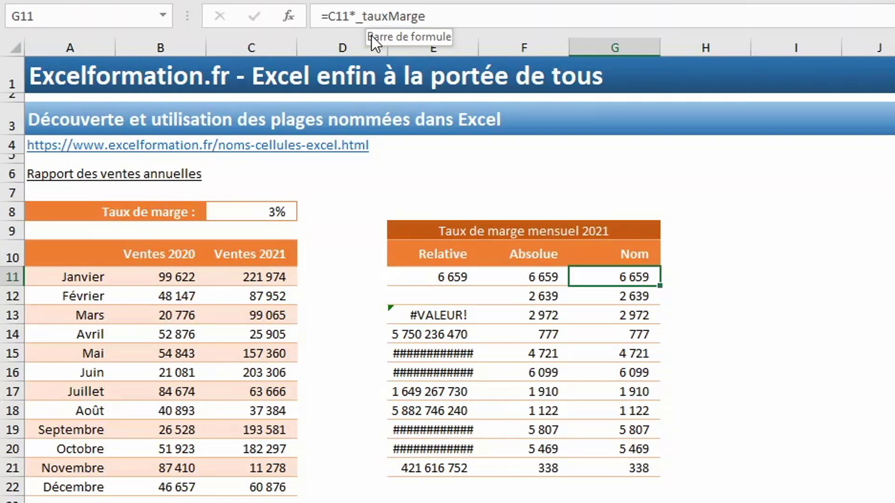
pyautogui.click(39, 10)
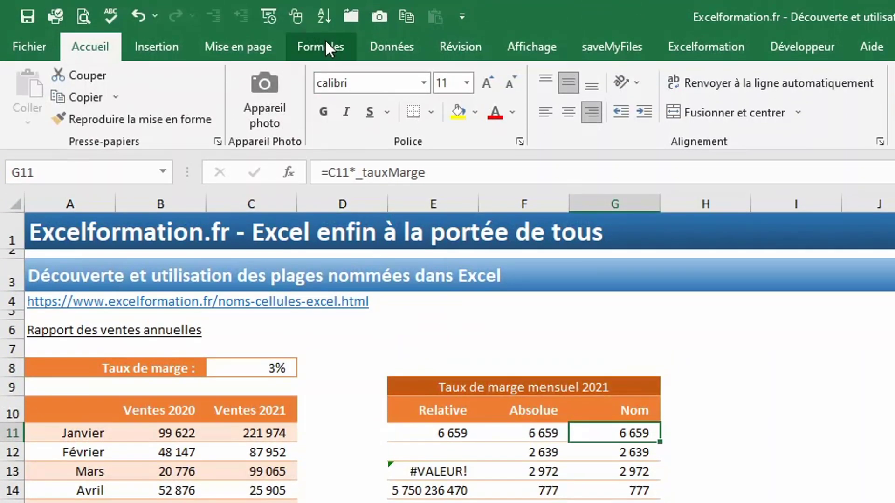
# Step: Define the name MargeJanvier2021 for G11, scoped to the excelformation.fr sheet
pyautogui.click(326, 44)
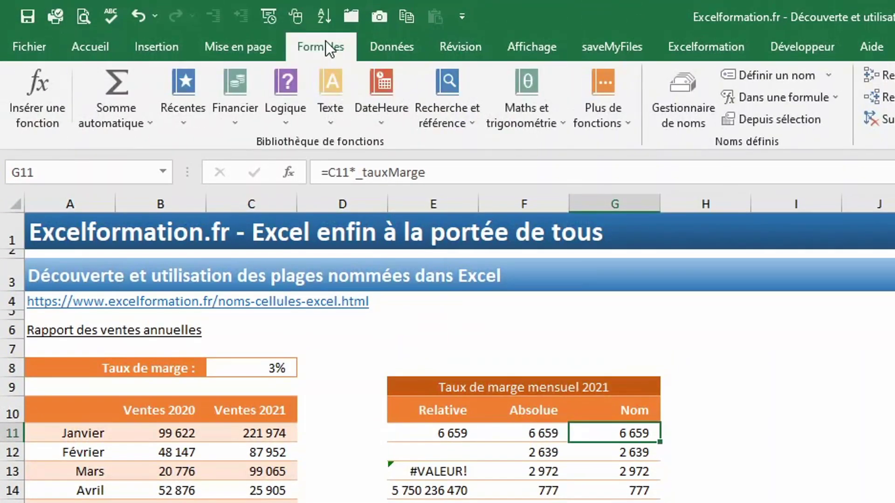
pyautogui.click(743, 77)
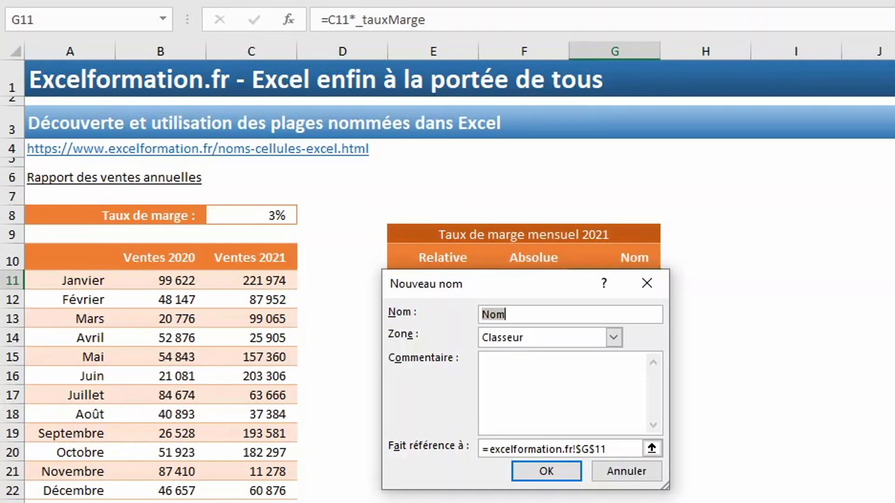
pyautogui.write('MargeJanvier ')
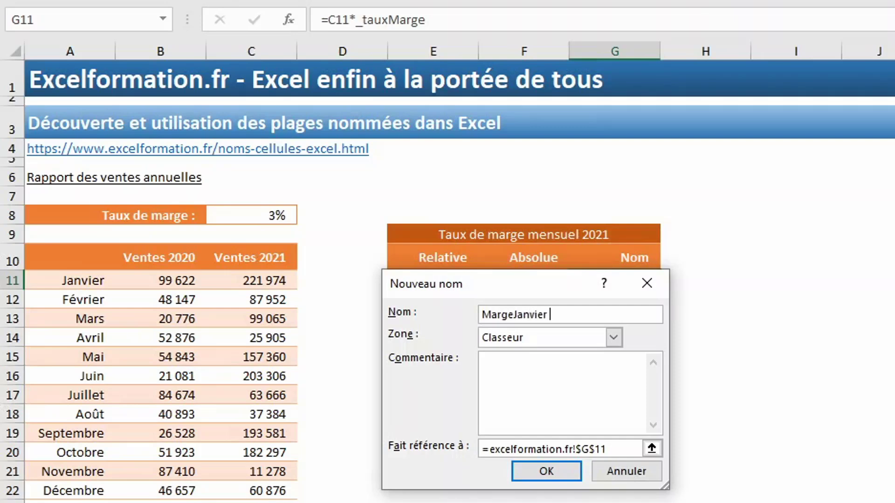
pyautogui.write('2021')
pyautogui.click(612, 339)
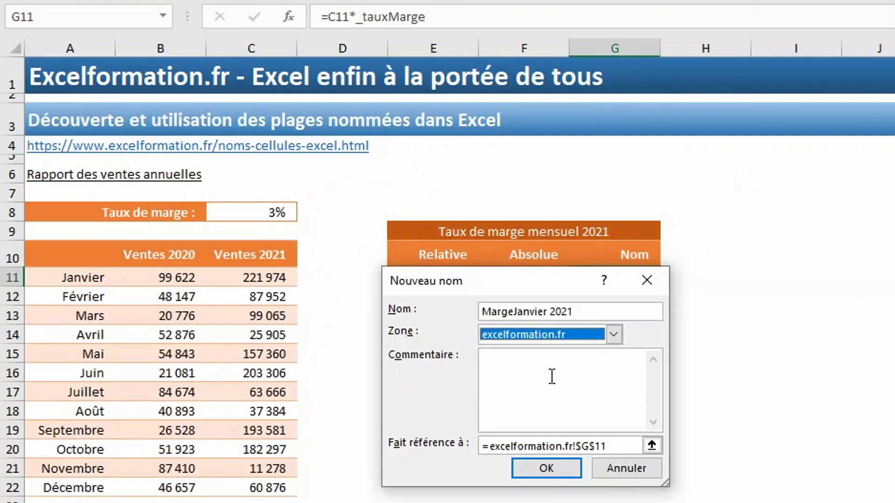
pyautogui.click(552, 376)
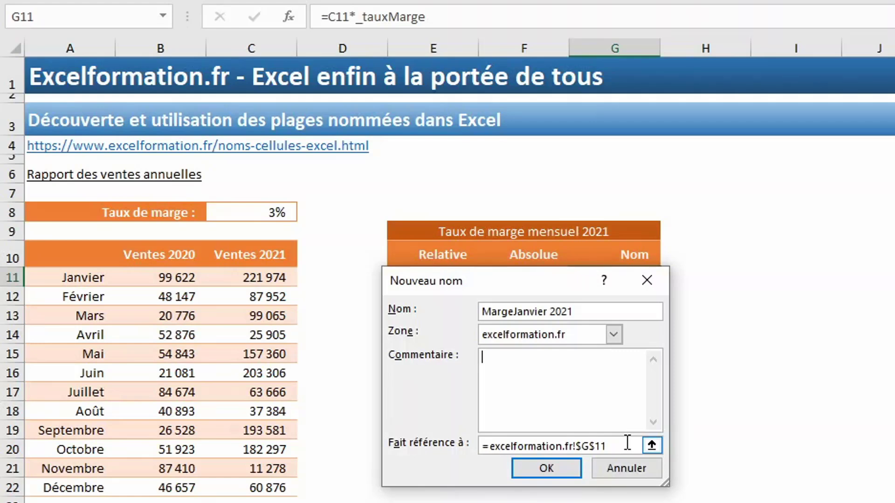
pyautogui.click(601, 311)
pyautogui.click(551, 312)
pyautogui.press('BackSpace')
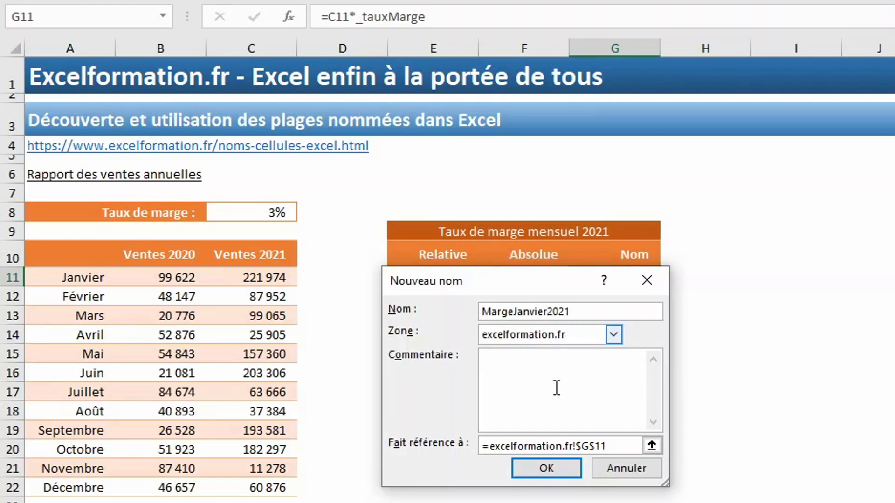
pyautogui.click(550, 469)
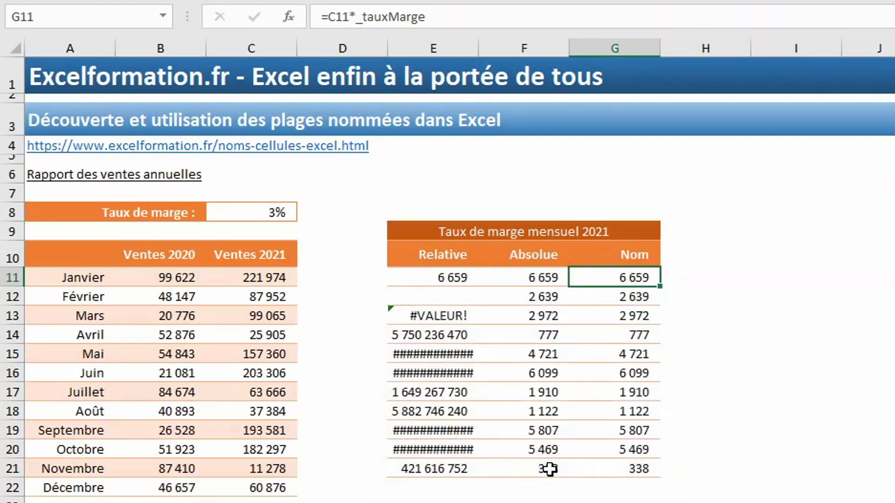
# Step: In the Name Manager, change MargeJanvier2021 to refer to G11:G13
pyautogui.click(166, 16)
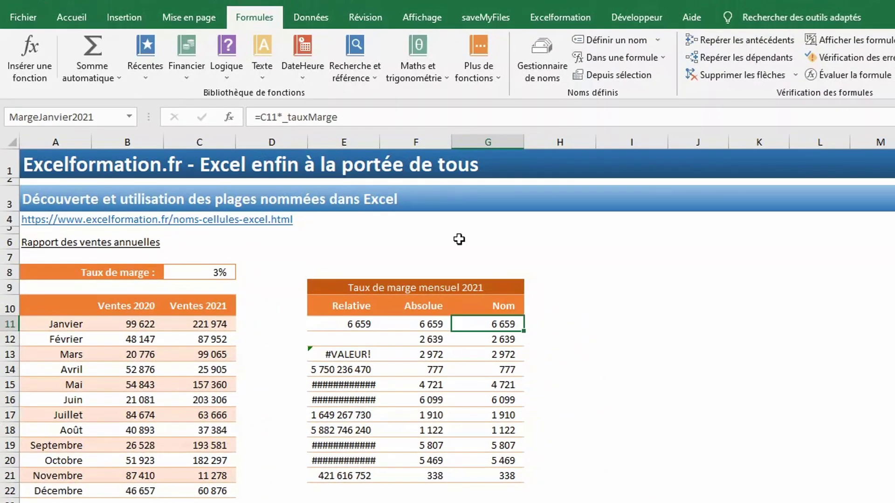
pyautogui.click(544, 61)
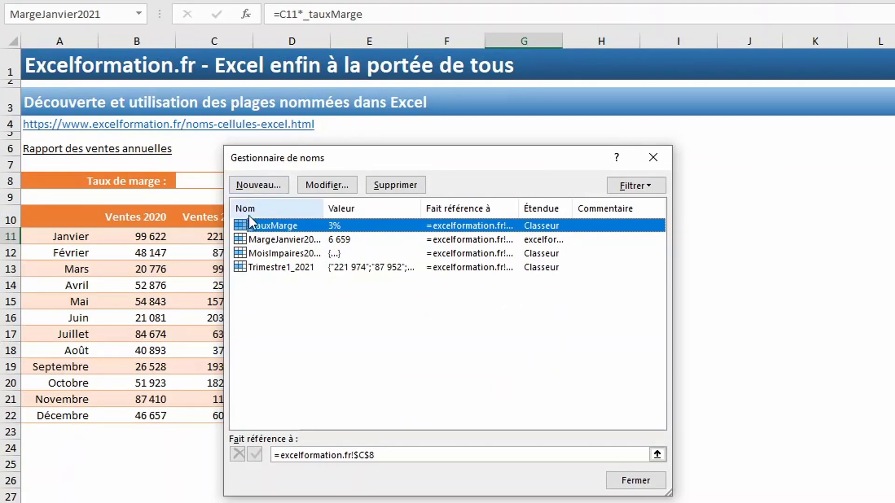
pyautogui.click(280, 241)
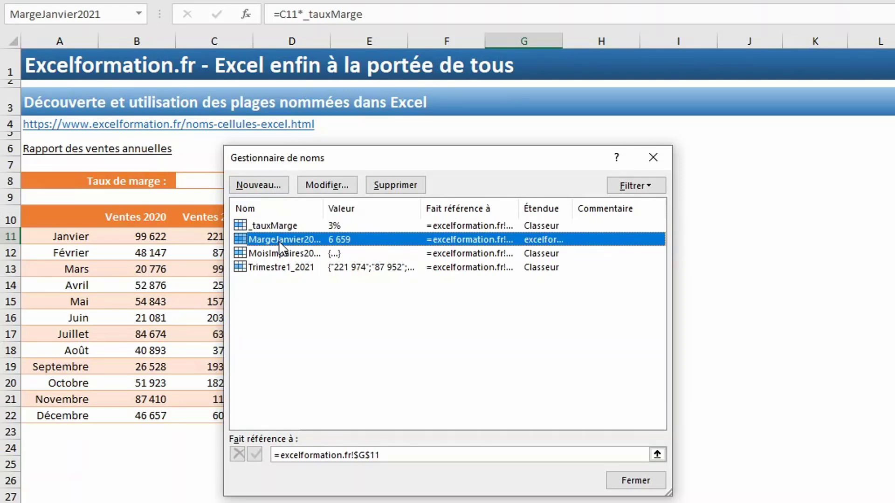
pyautogui.click(657, 455)
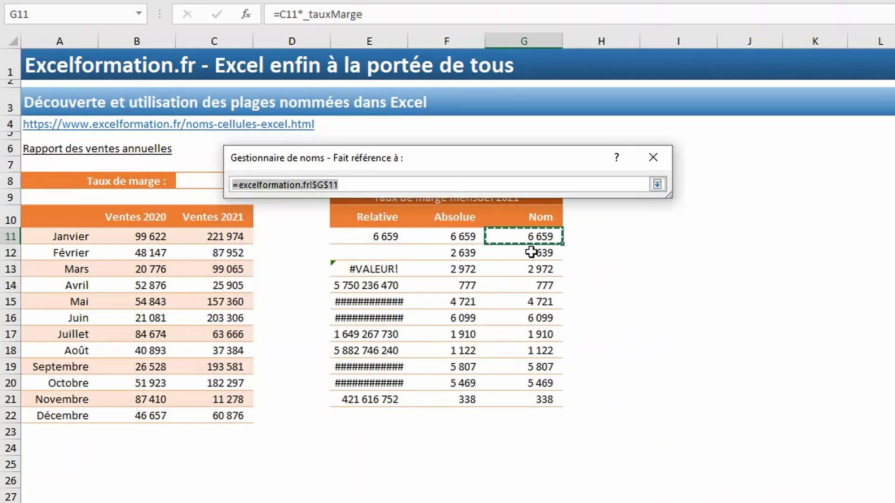
pyautogui.moveTo(526, 237); pyautogui.dragTo(515, 268)
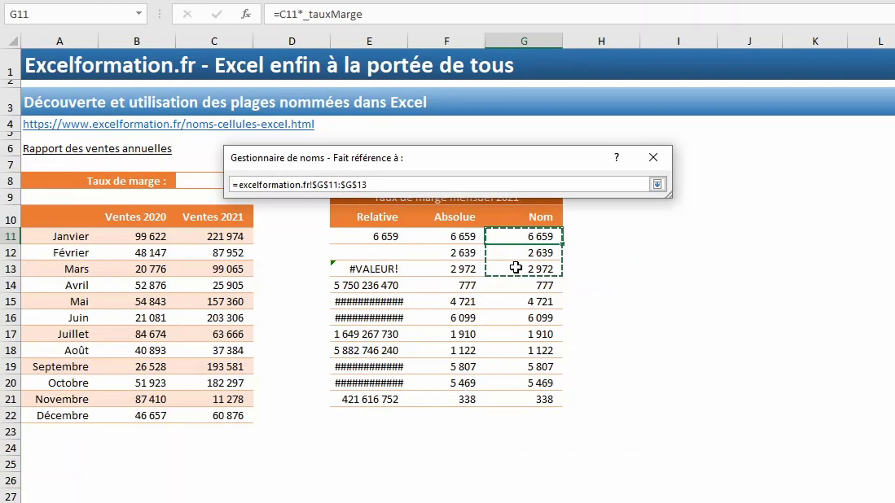
pyautogui.press('Return')
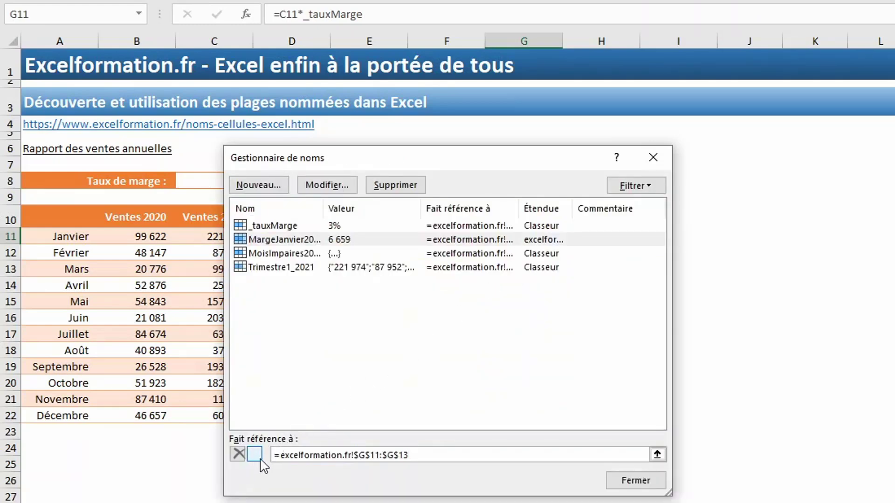
pyautogui.click(256, 455)
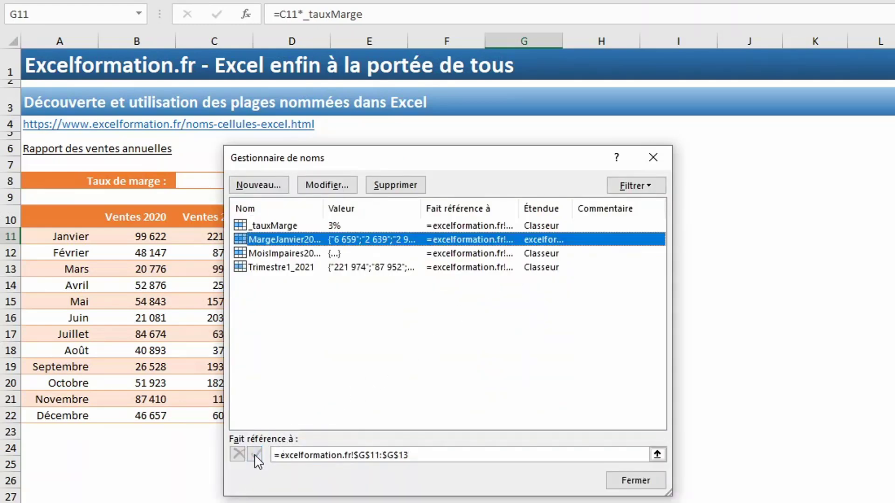
pyautogui.click(636, 480)
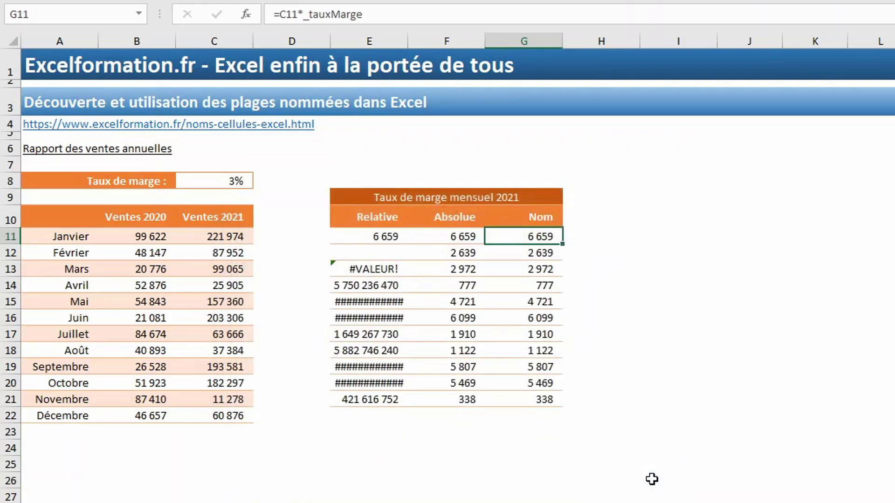
pyautogui.click(139, 15)
# Step: Choose MargeJanvier2021 in the Name Box list to select G11:G13
pyautogui.click(74, 52)
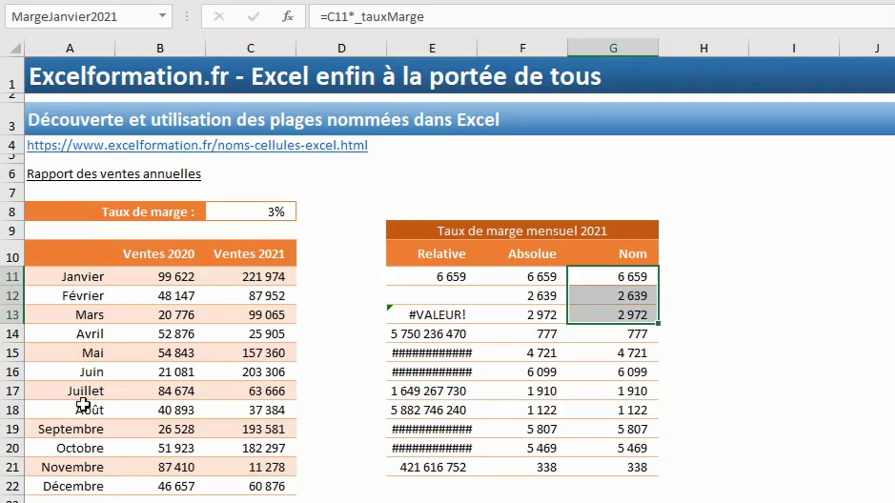
# Step: Create names for each month and Ventes_2020/Ventes_2021 from A10:C22's top-row and left-column labels
pyautogui.click(64, 256)
pyautogui.moveTo(64, 256); pyautogui.dragTo(245, 482)
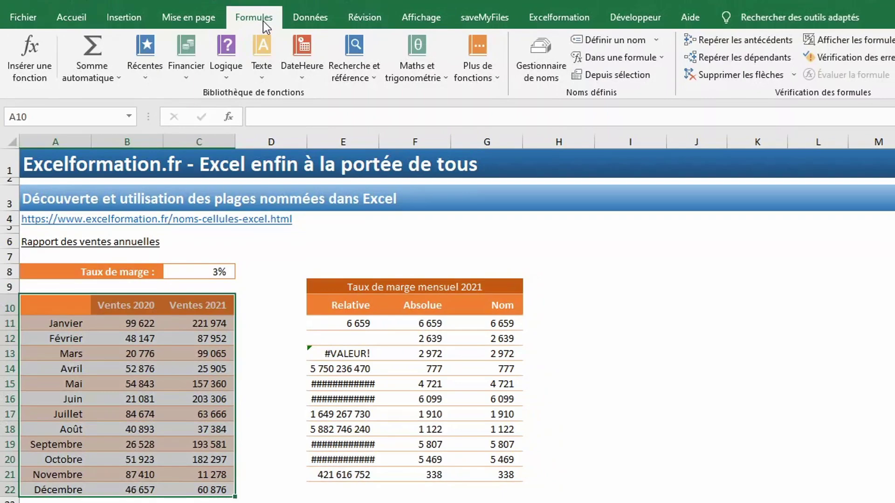
pyautogui.click(610, 82)
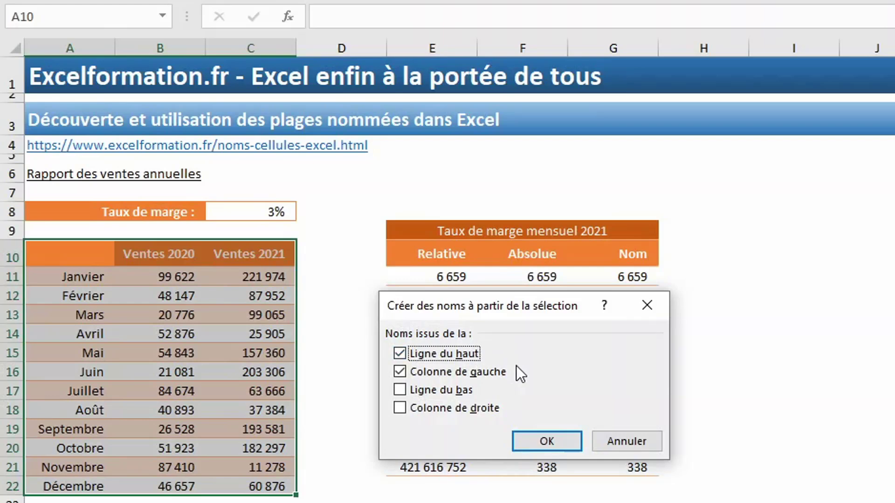
pyautogui.click(544, 441)
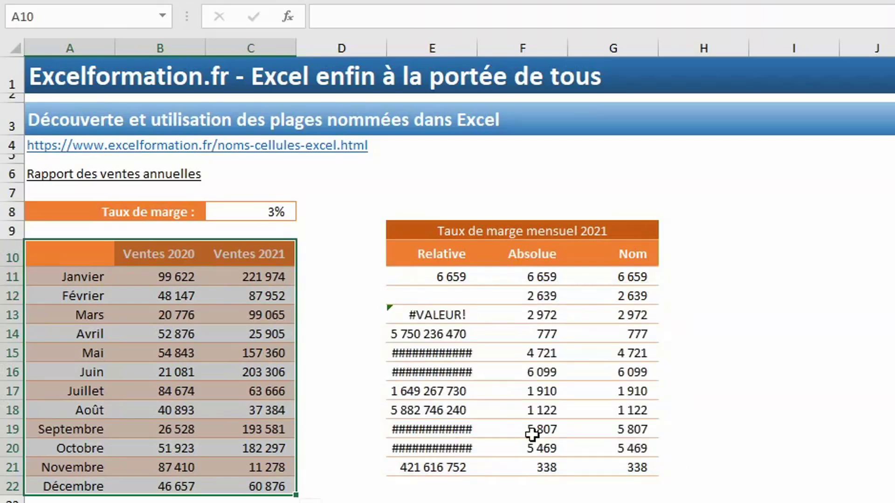
pyautogui.click(169, 23)
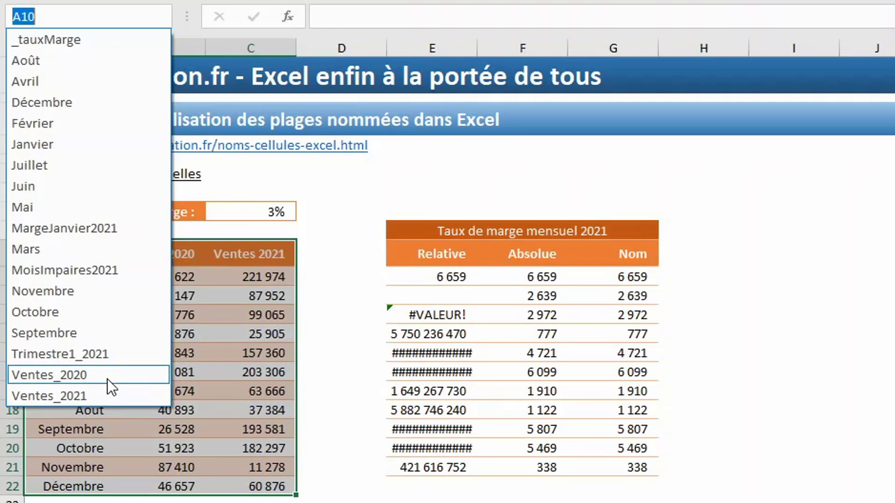
# Step: Jump to Ventes_2020, then the Juillet row B17:C17, and review names in the Name Manager
pyautogui.click(62, 381)
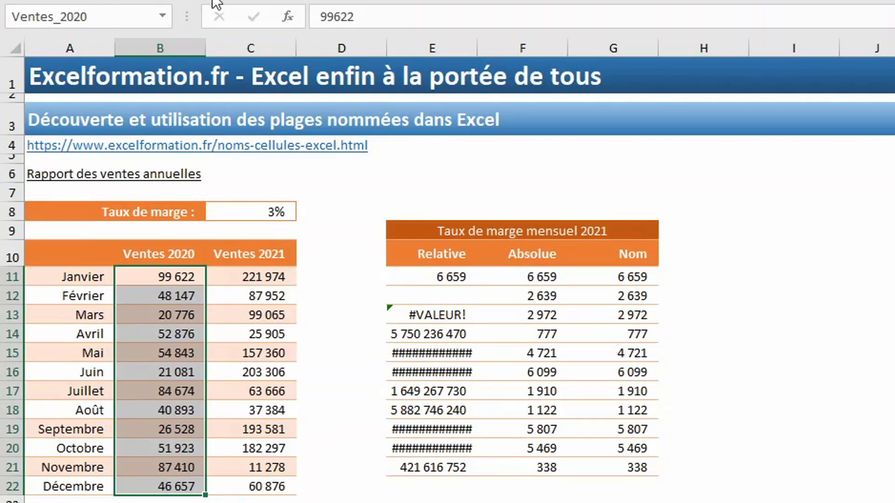
pyautogui.click(166, 15)
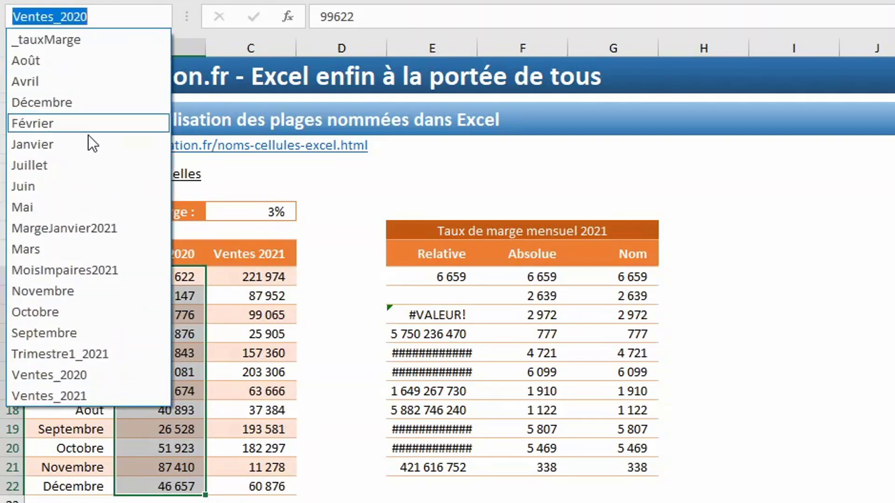
pyautogui.click(69, 161)
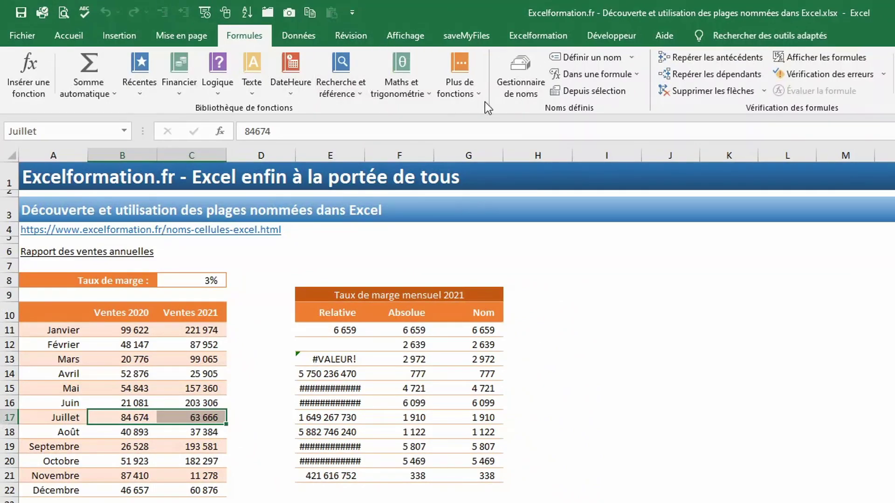
pyautogui.click(513, 93)
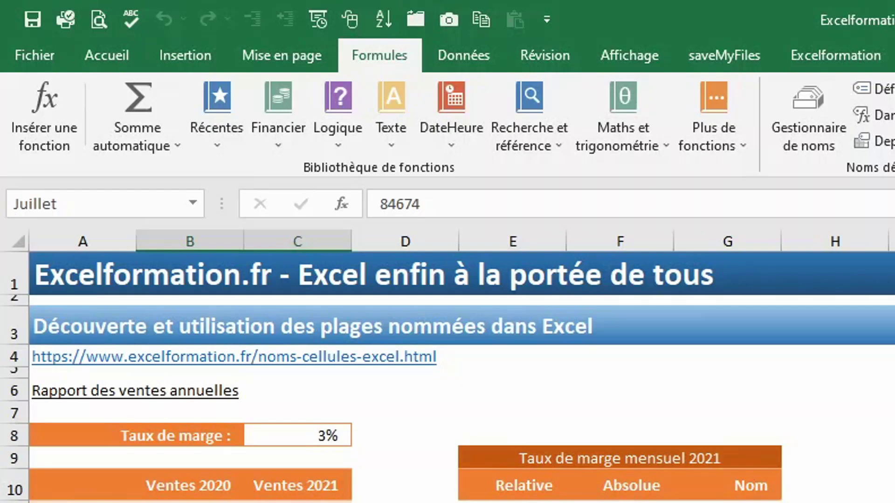
# Step: Use Go To to reach the _tauxMarge cell, then the Décembre range B22:C22
pyautogui.click(110, 52)
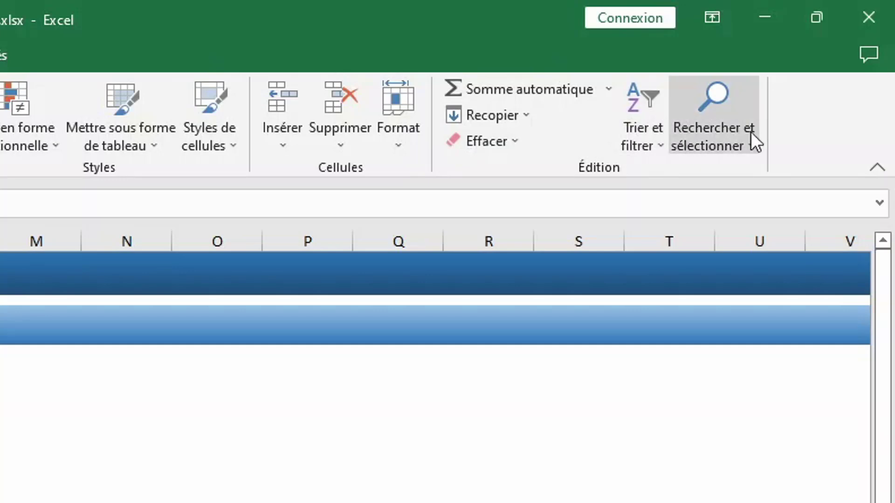
pyautogui.click(722, 140)
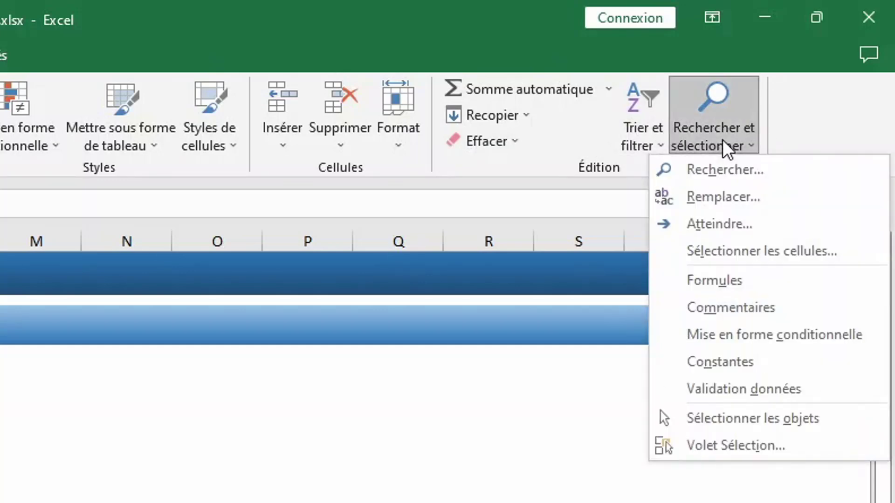
pyautogui.click(723, 231)
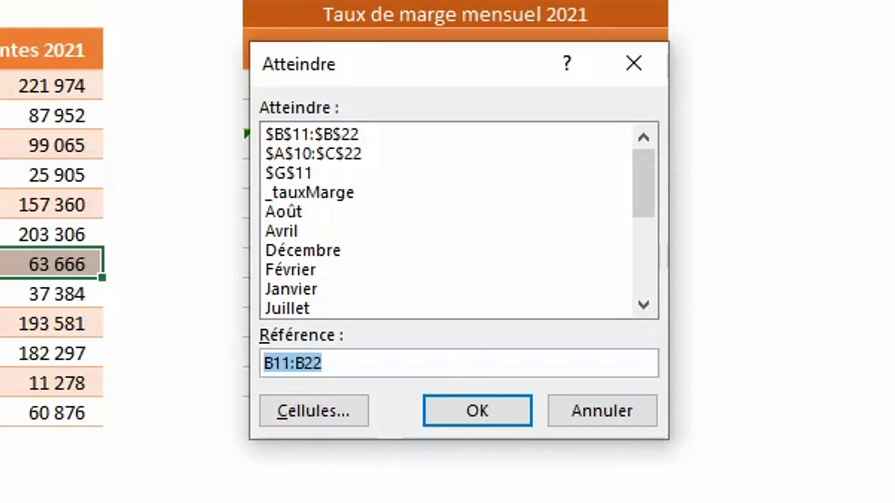
pyautogui.click(317, 193)
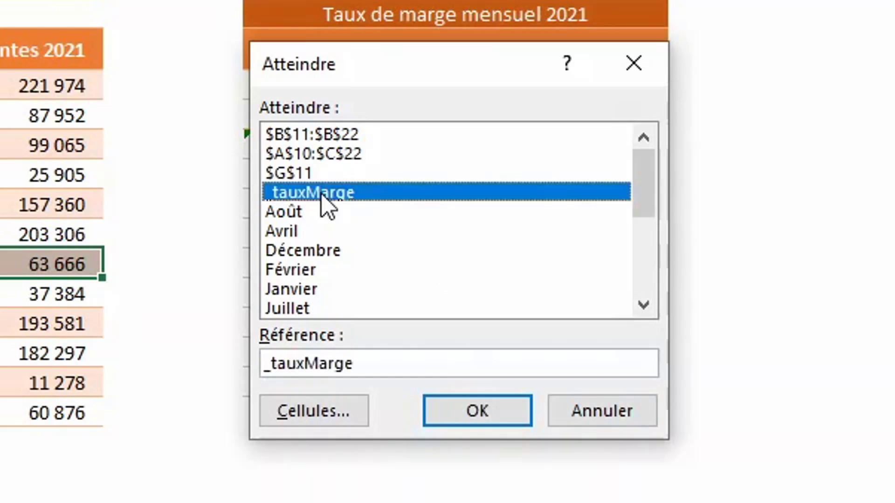
pyautogui.click(496, 410)
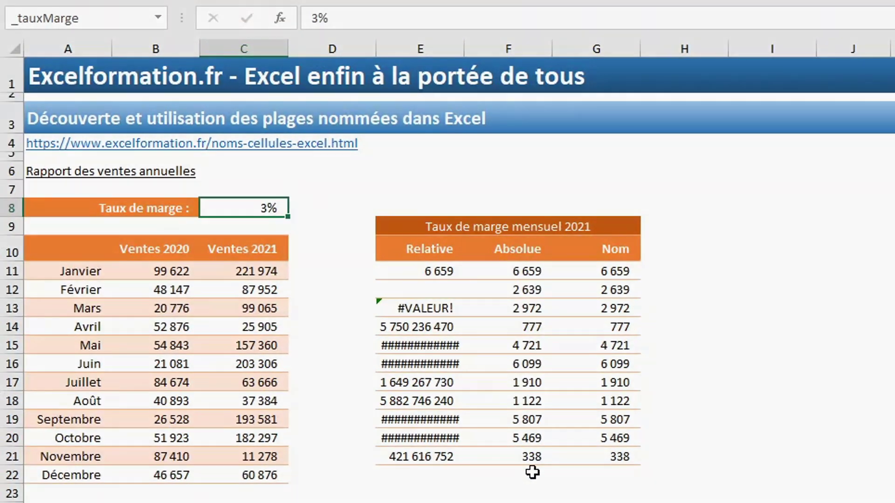
pyautogui.press('F5')
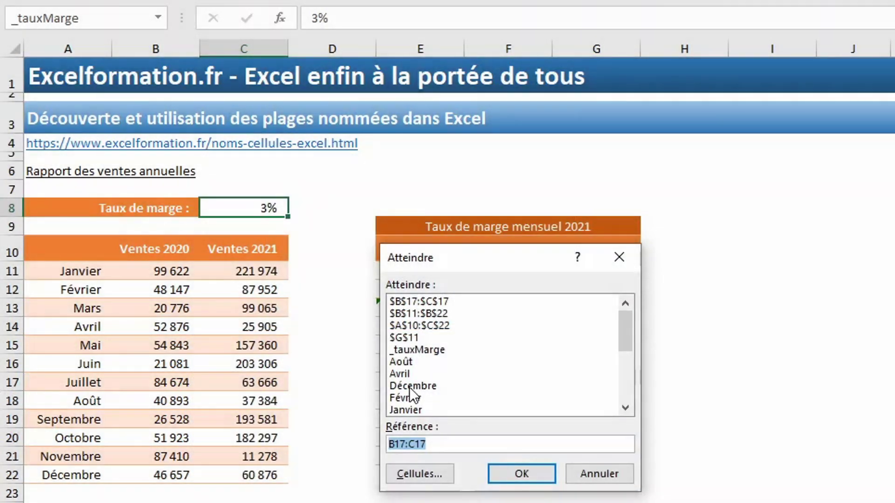
pyautogui.doubleClick(410, 385)
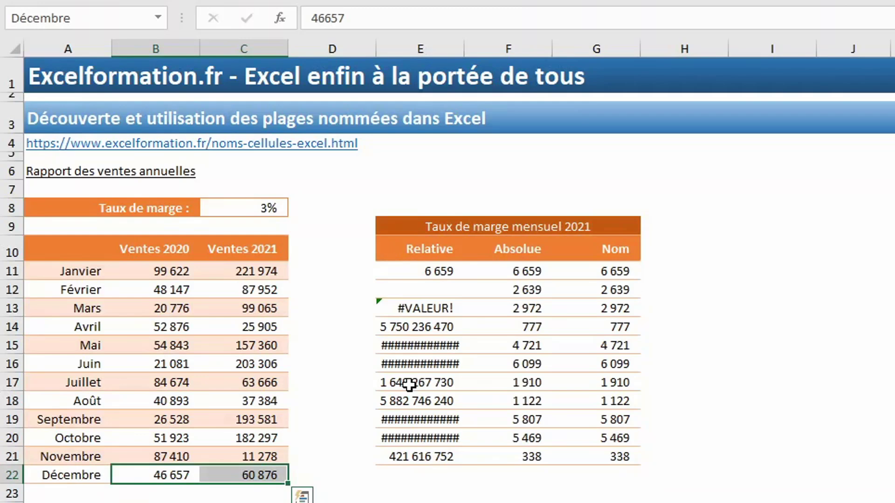